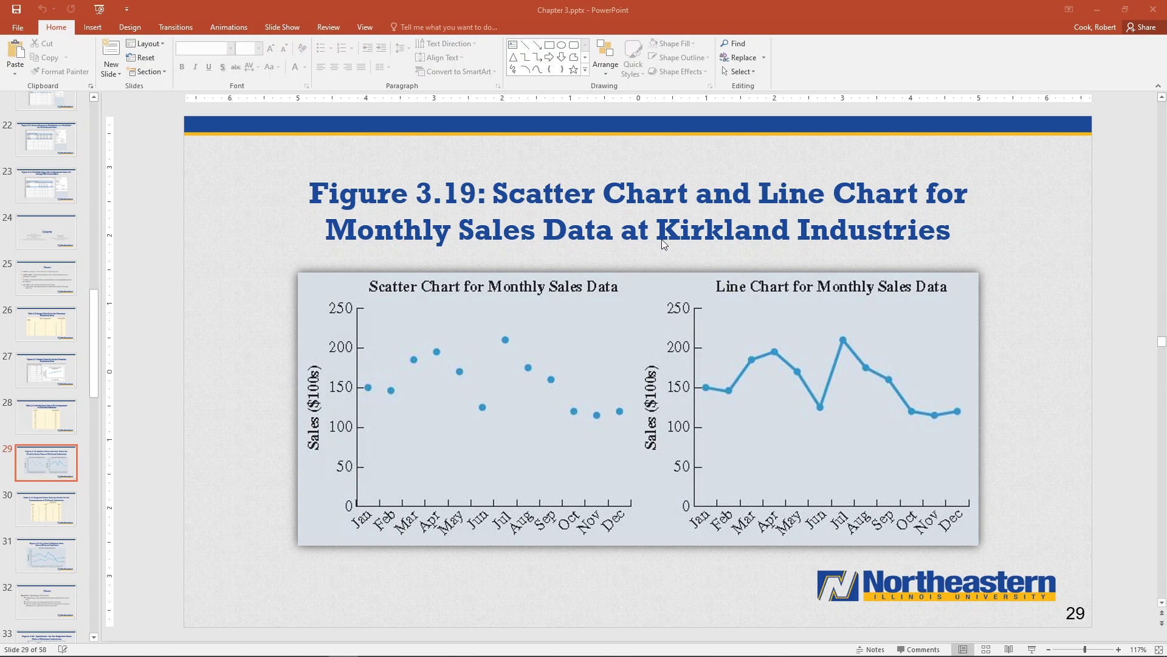
Bring up the workbook and select the months and sales values in A2:B13
click(1102, 6)
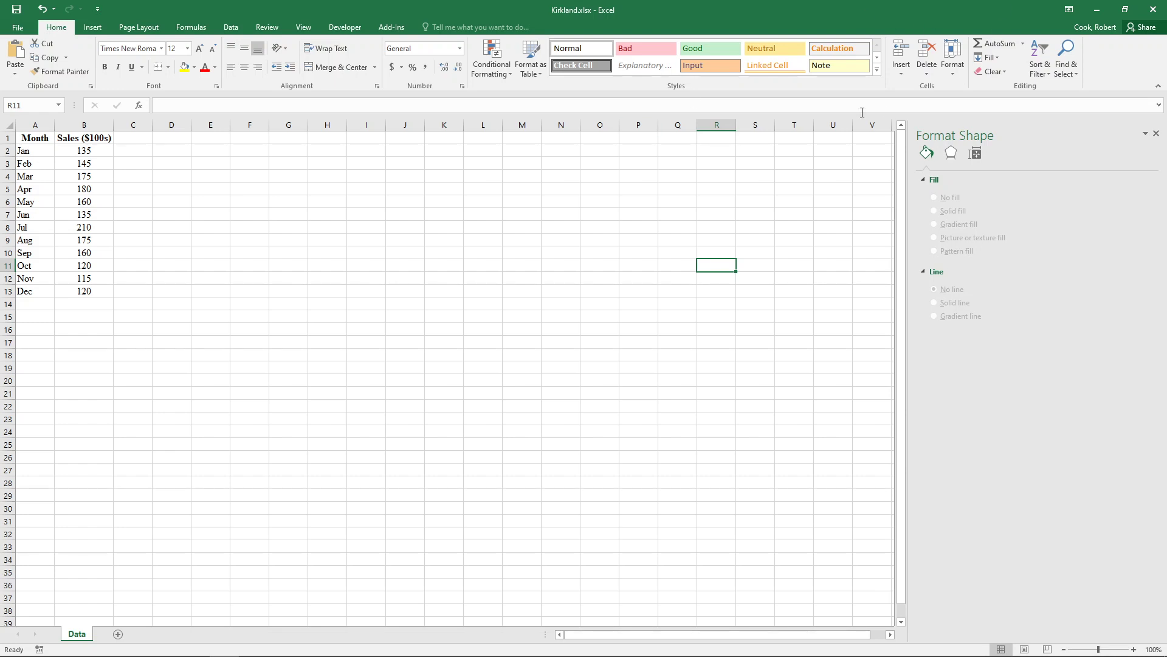
click(296, 251)
drag(90, 155, 88, 293)
drag(37, 153, 110, 296)
Insert a plain Scatter chart of the selection and drag it up beside the data
click(92, 27)
click(482, 71)
click(490, 110)
drag(523, 312, 544, 242)
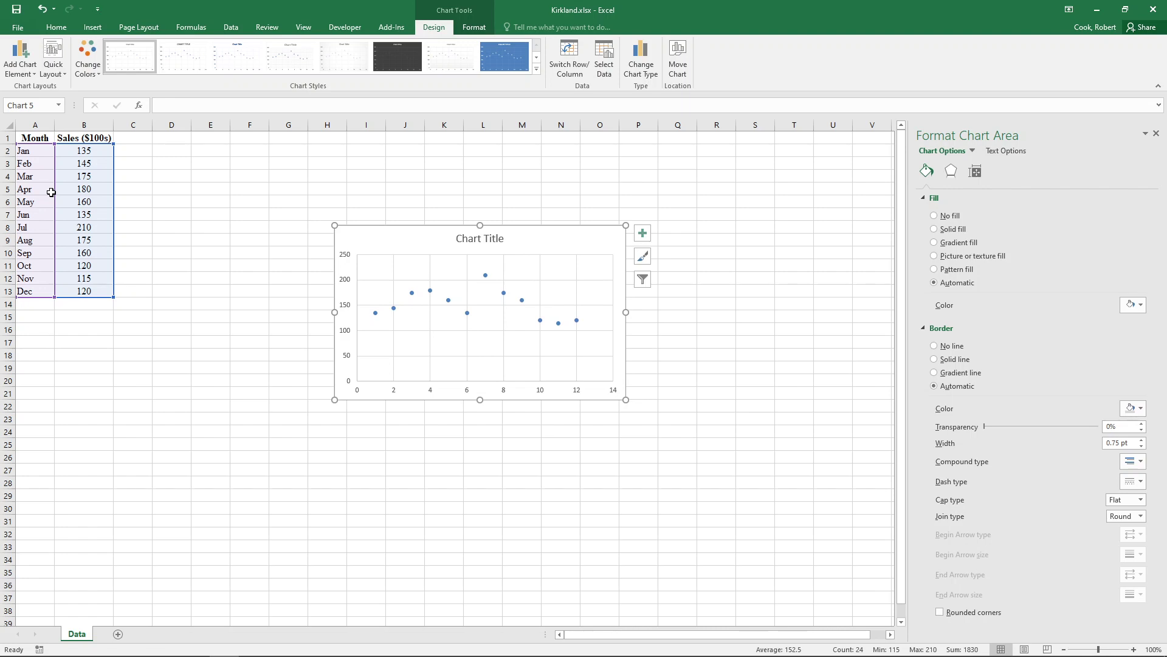
Delete the scatter chart from the Kirkland sheet, leaving only the Jan–Dec sales data
drag(28, 156, 52, 302)
click(84, 368)
click(34, 152)
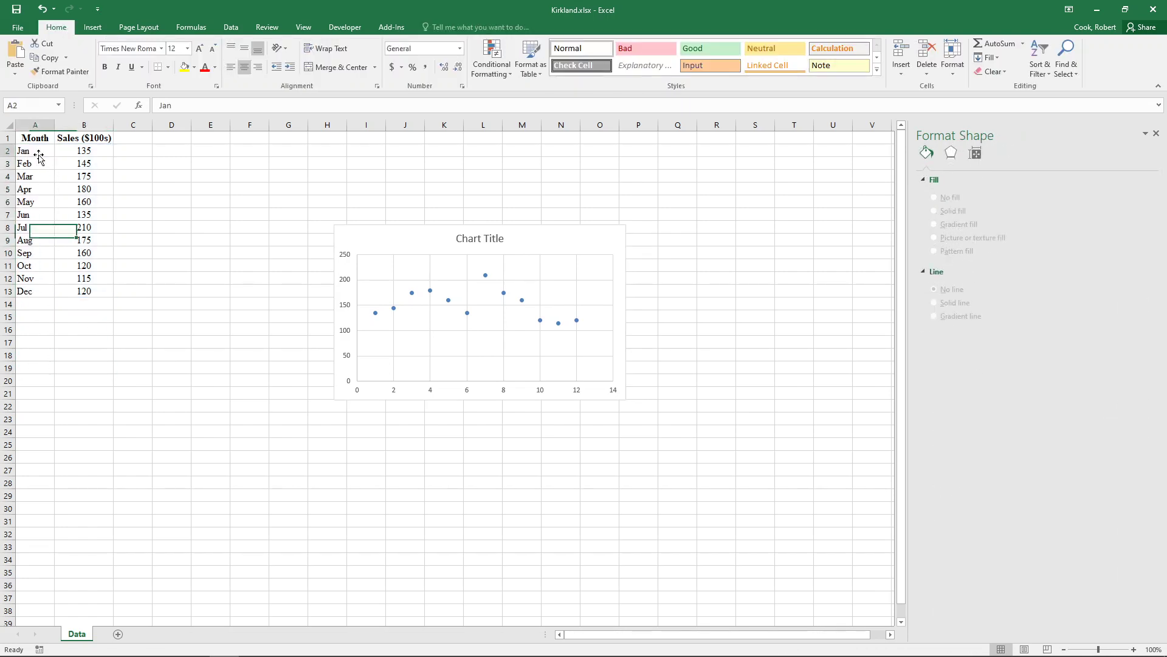
click(36, 200)
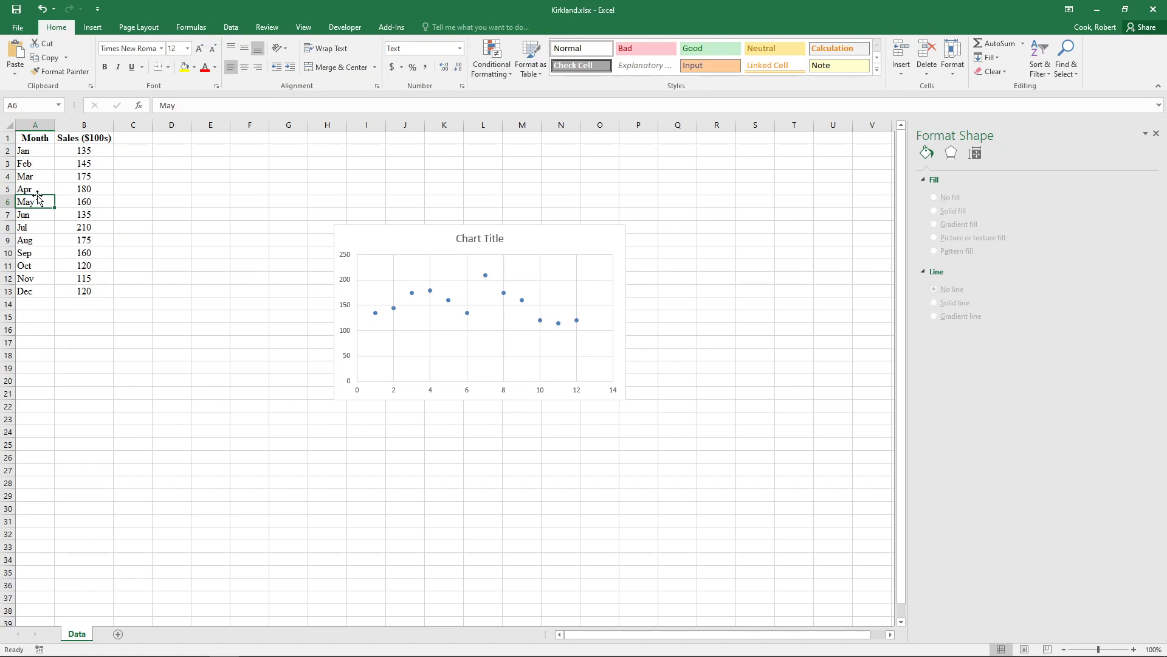
click(48, 163)
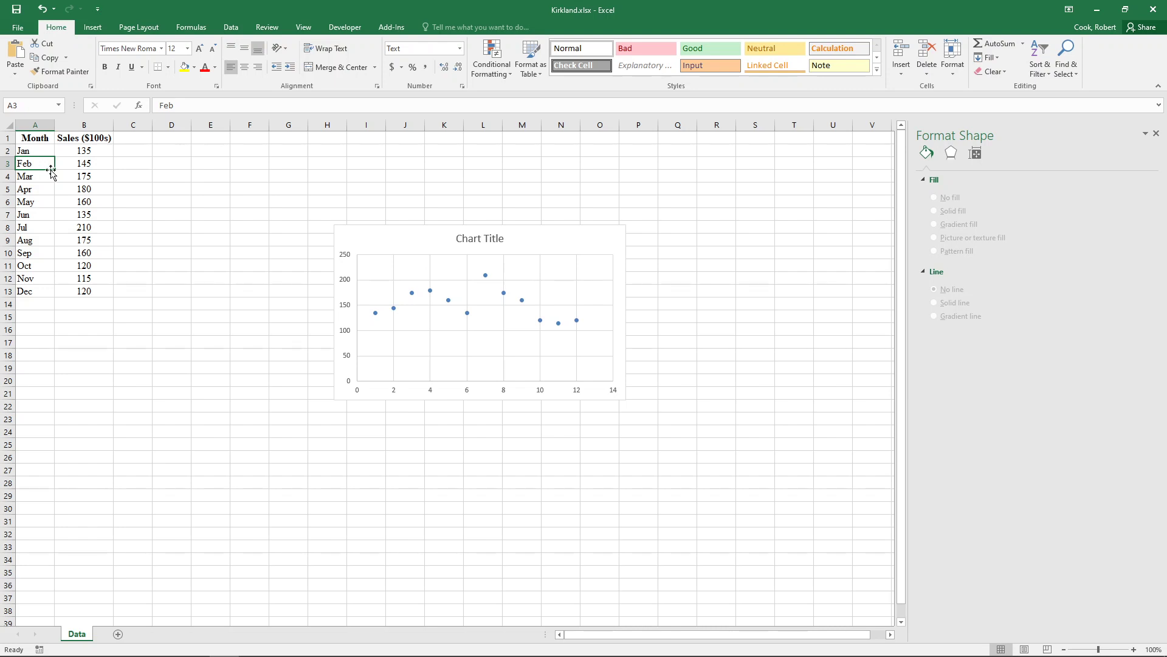
click(351, 239)
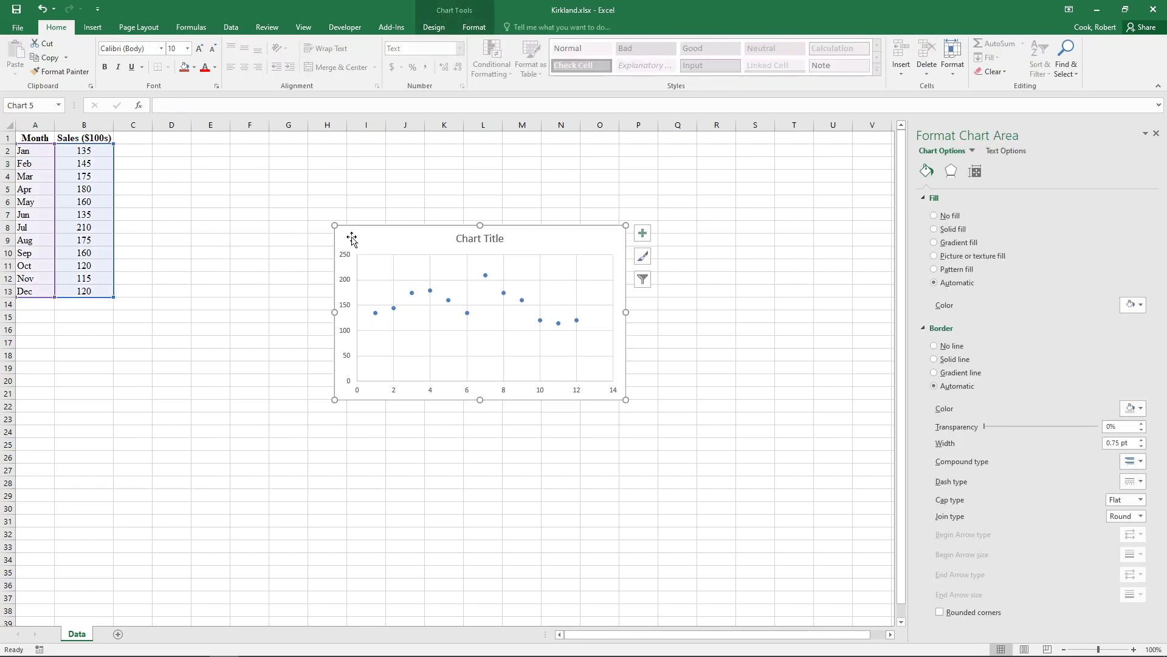
key(Delete)
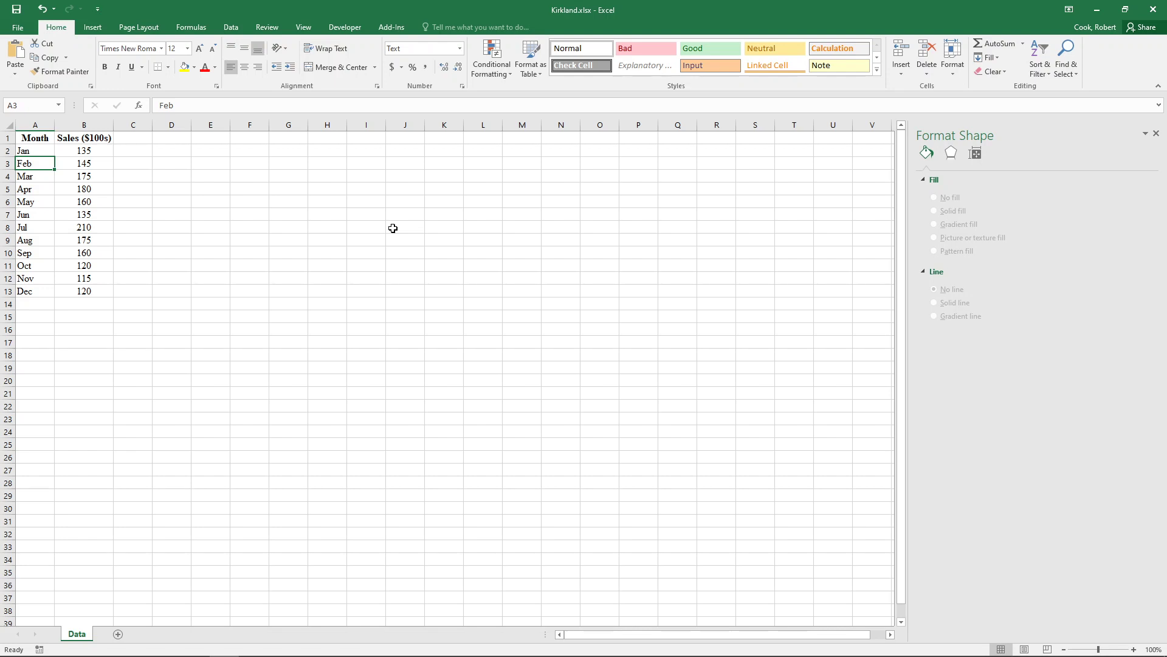
Insert a Line with Markers chart from A2:B13 and drag it up and left beside the data
click(79, 31)
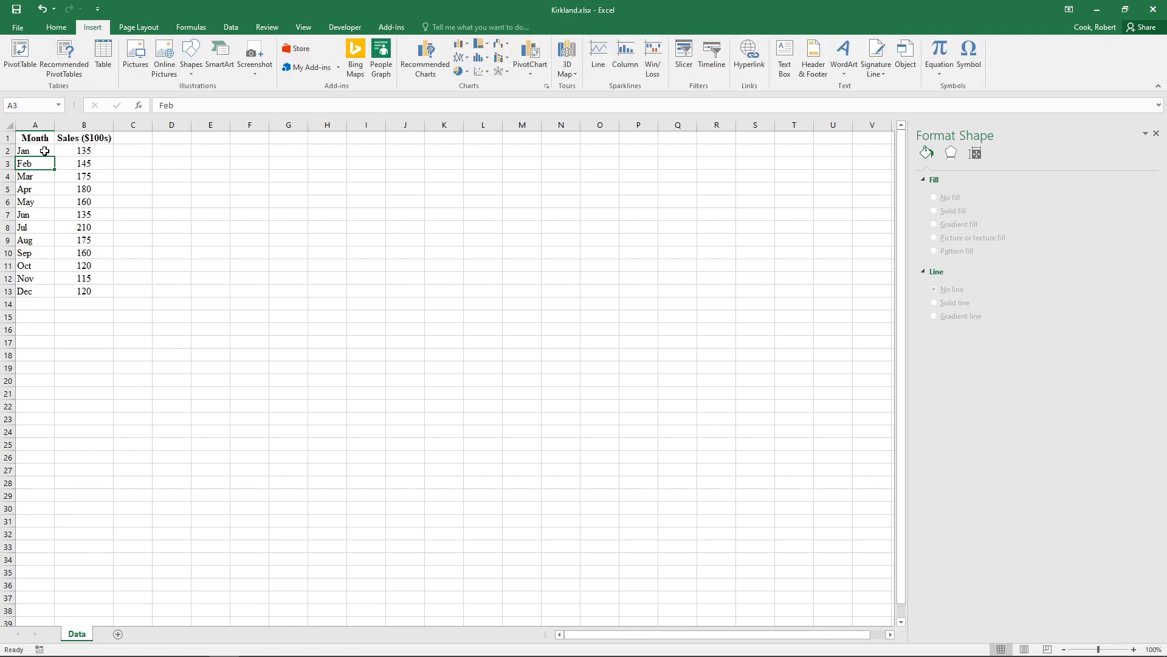
drag(36, 151, 86, 293)
click(461, 57)
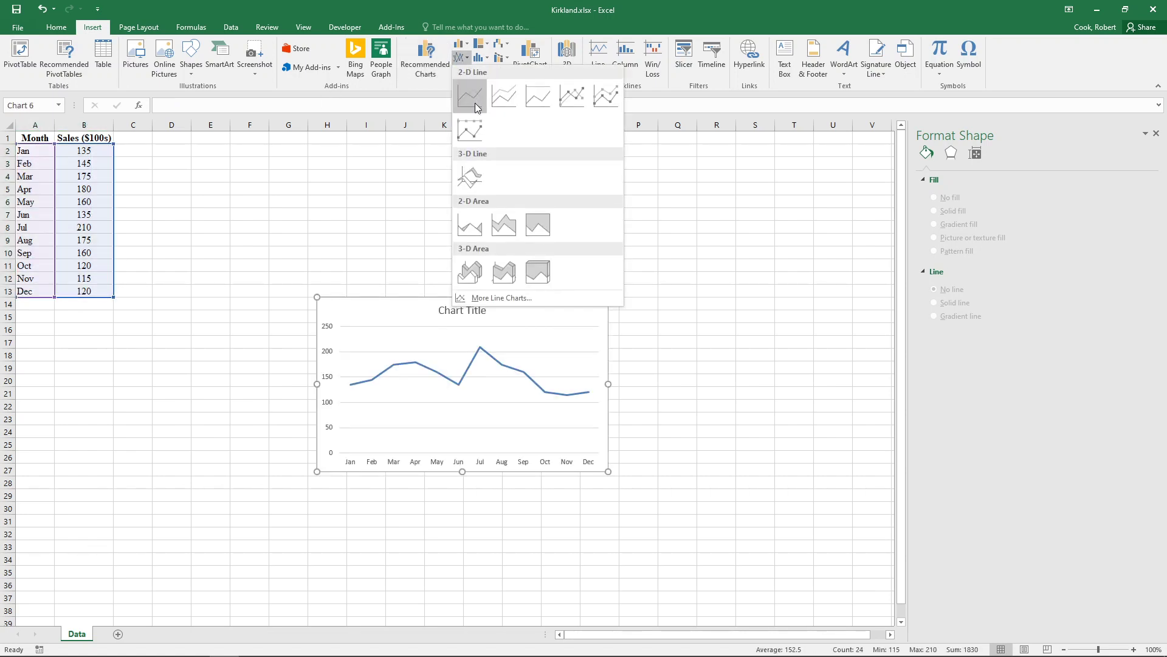
click(579, 96)
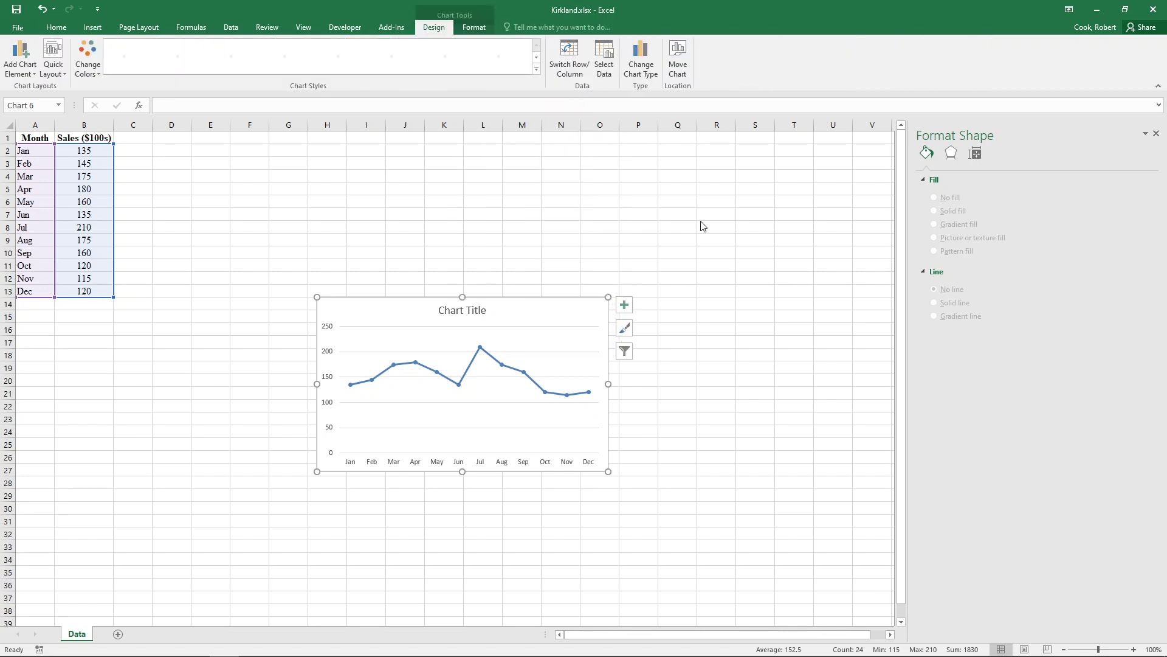
drag(516, 304, 491, 220)
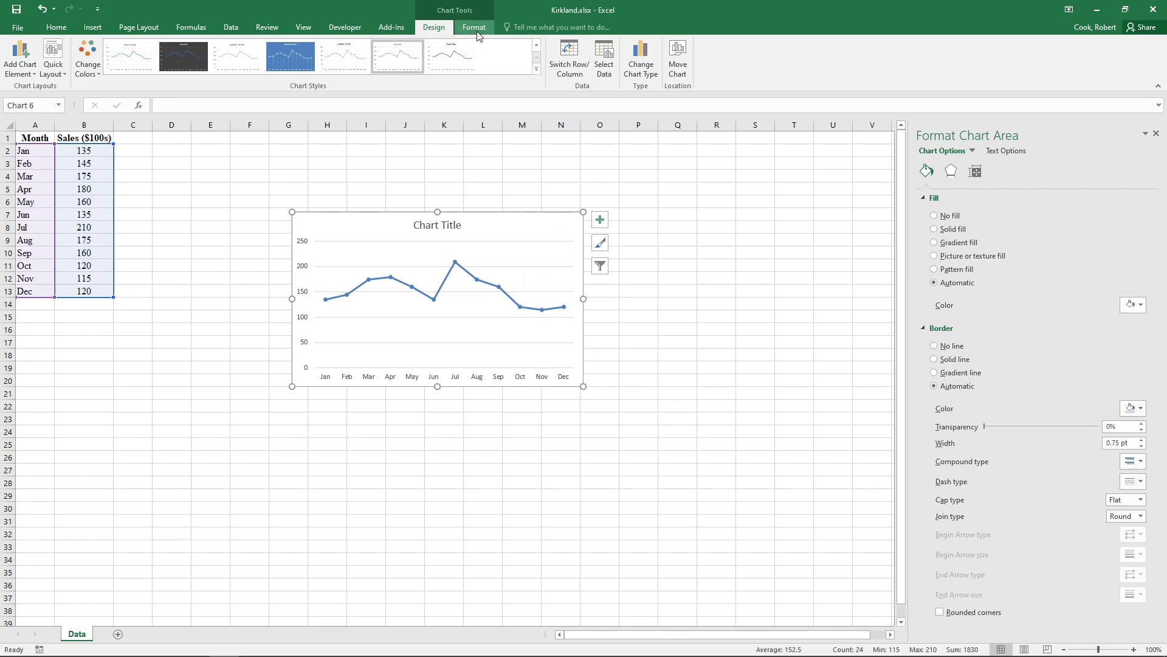
Reapply the Line with Markers style to the chart from the Insert > Line menu
click(88, 27)
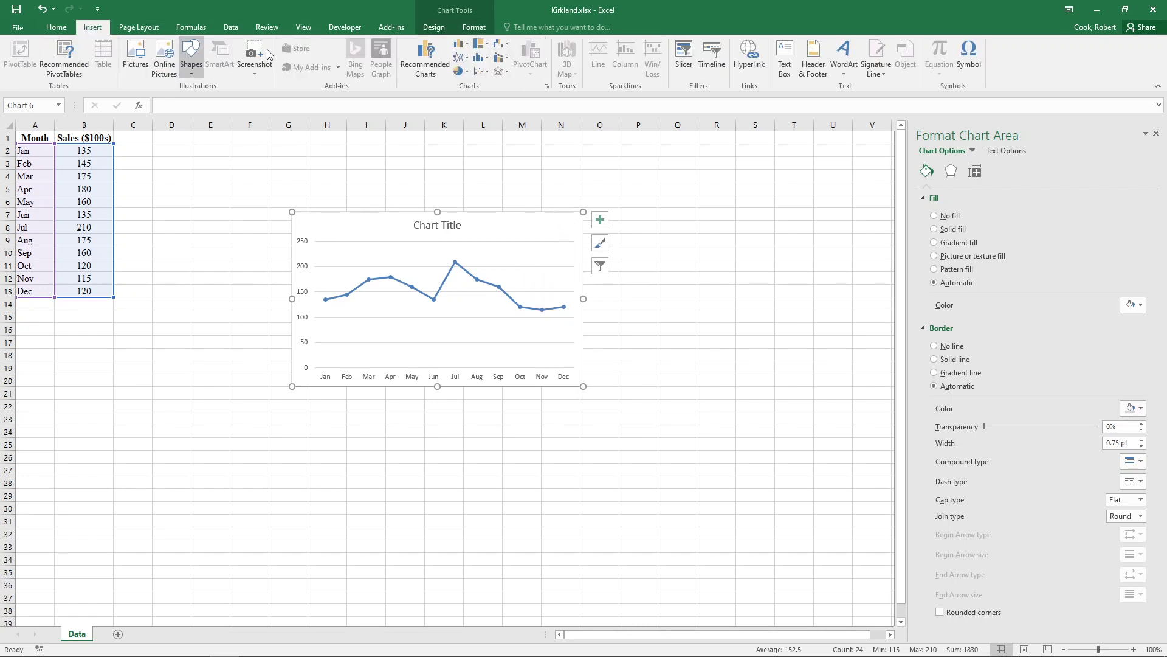
click(460, 58)
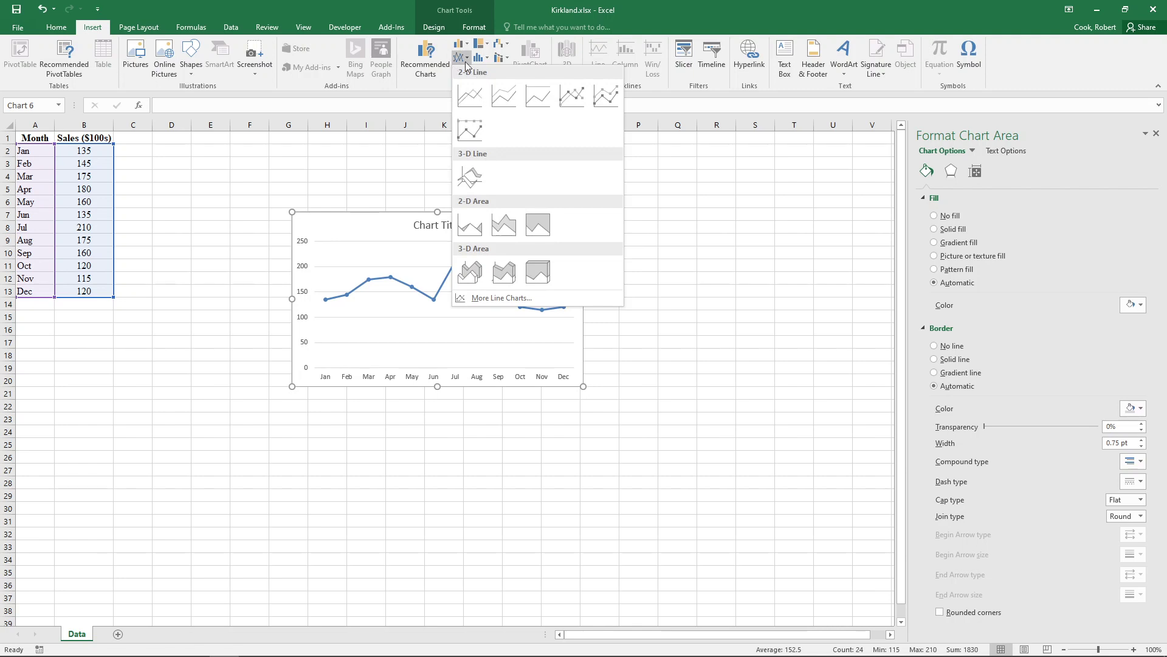
click(459, 59)
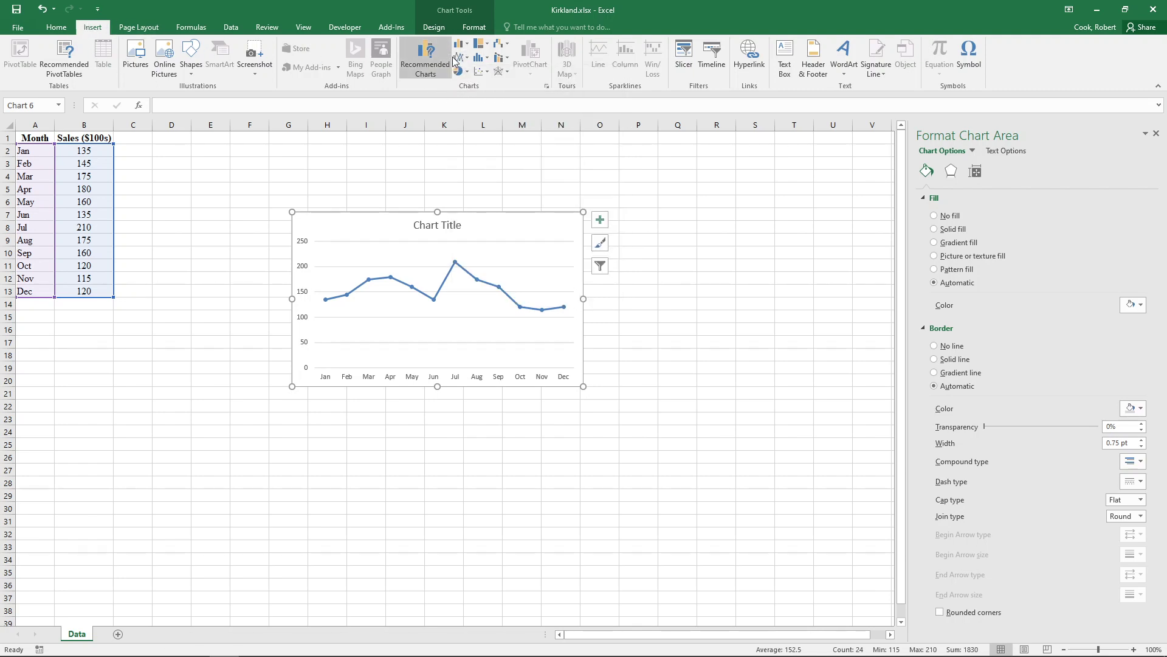
click(458, 58)
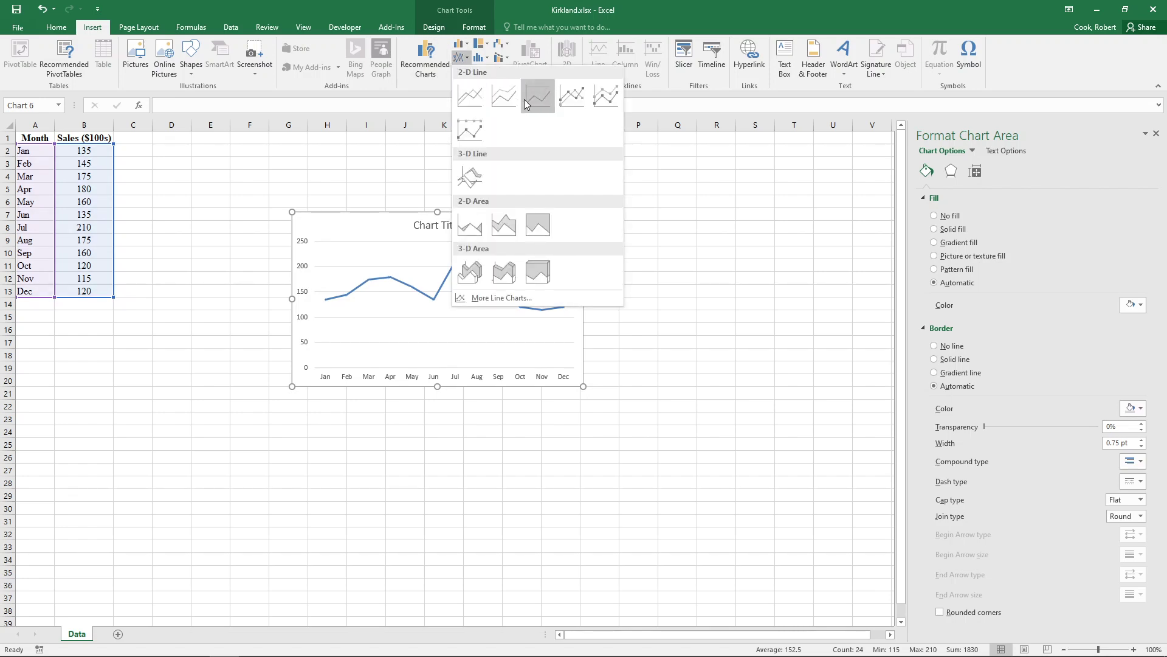
click(571, 100)
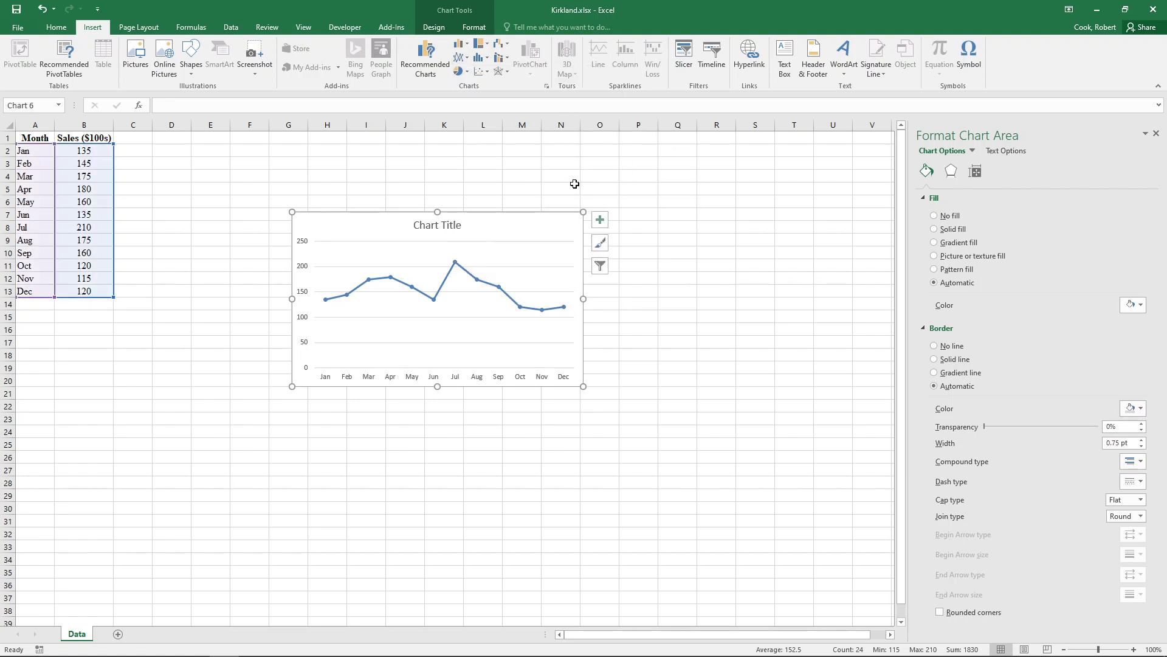
Move the line chart right, paste a copy at E9, and align it beside the original
drag(500, 224, 693, 249)
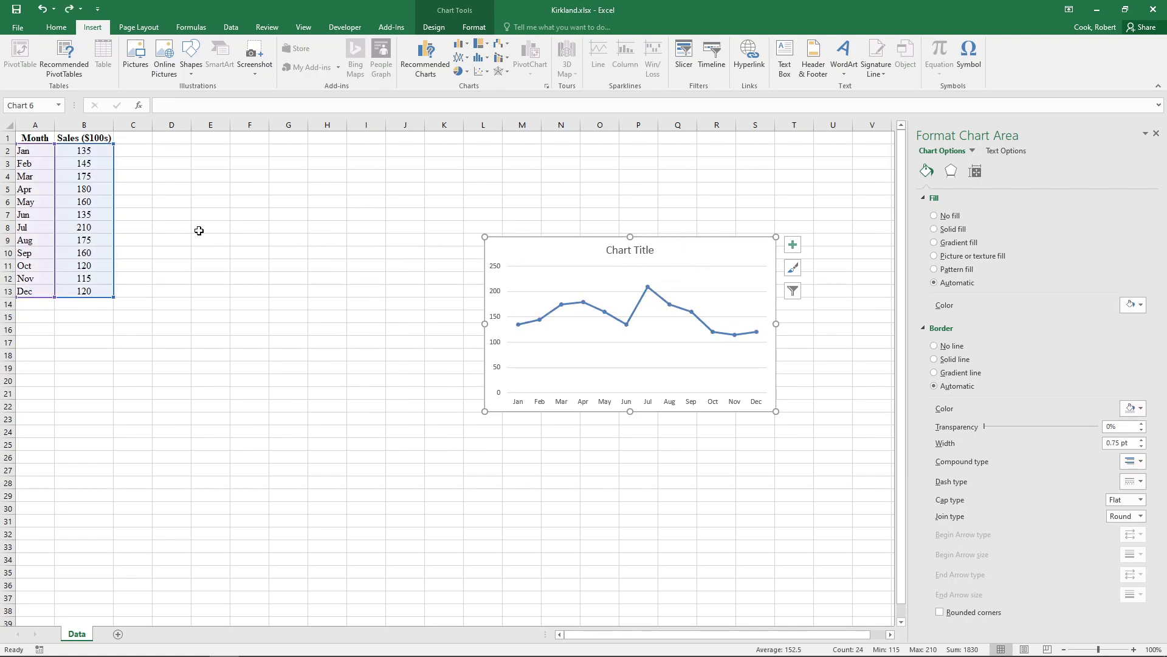
drag(222, 240, 258, 247)
key(ctrl+v)
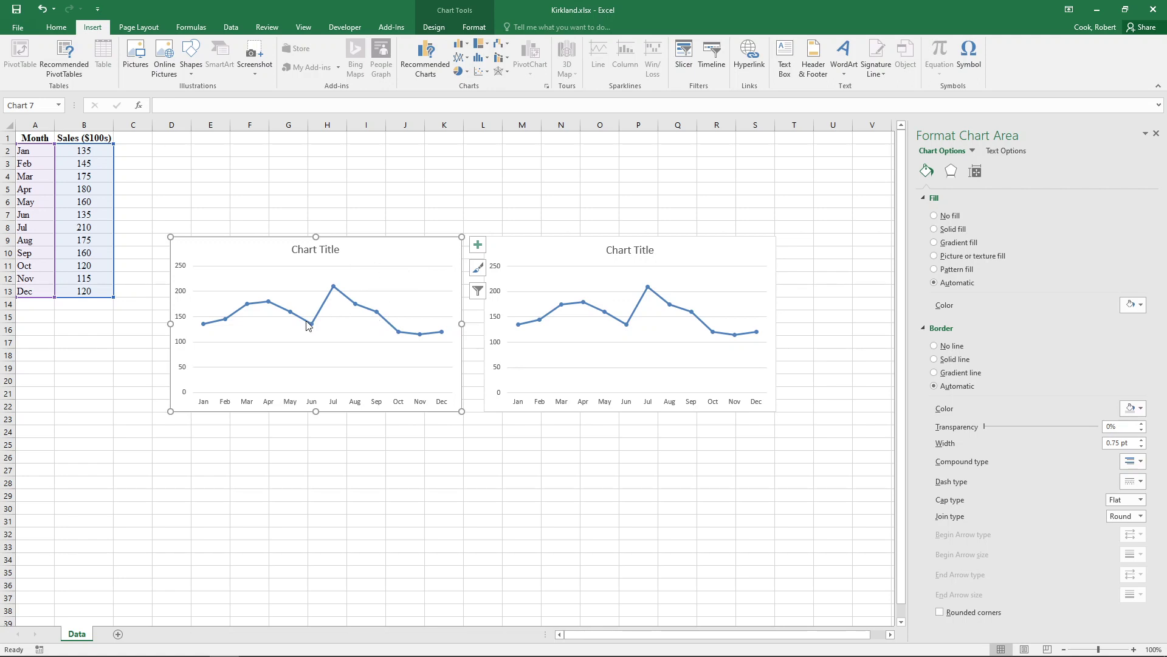
drag(369, 247, 393, 242)
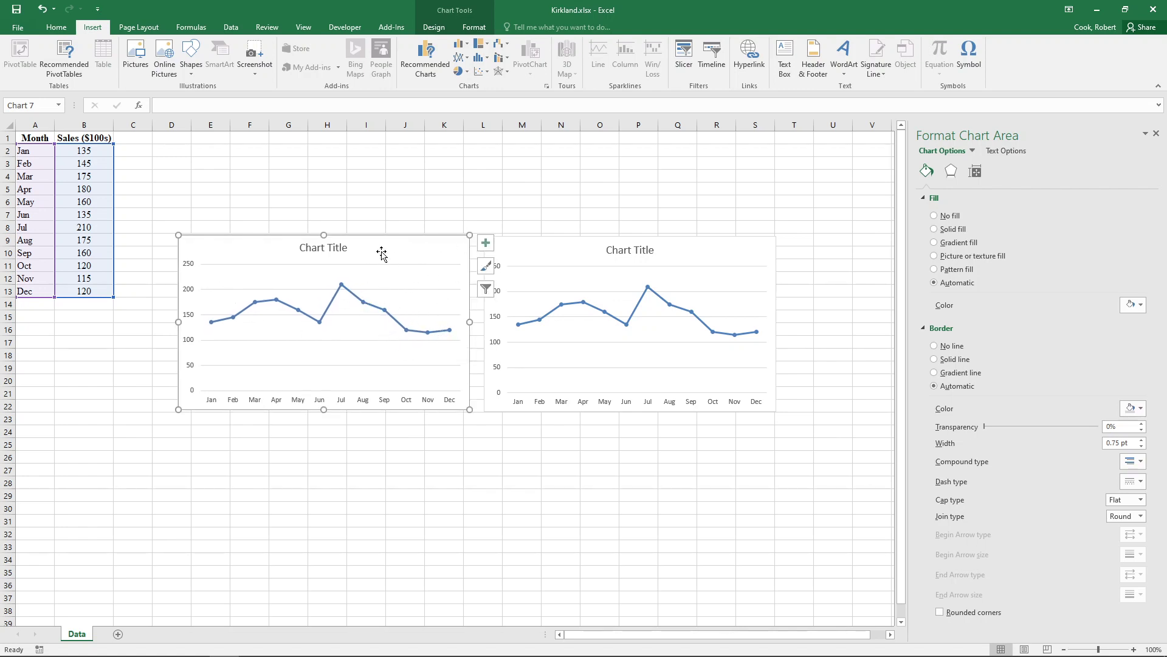
Select the left chart's whole sales series to show its Format Data Series settings
click(352, 298)
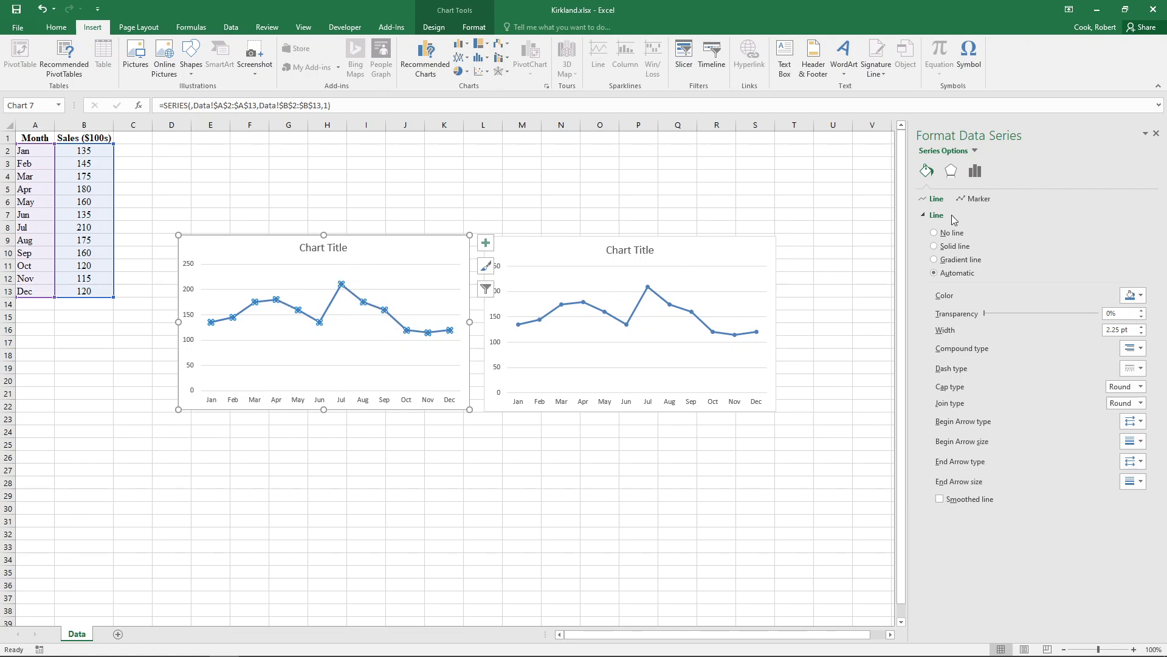
click(361, 300)
click(353, 301)
click(349, 294)
click(486, 249)
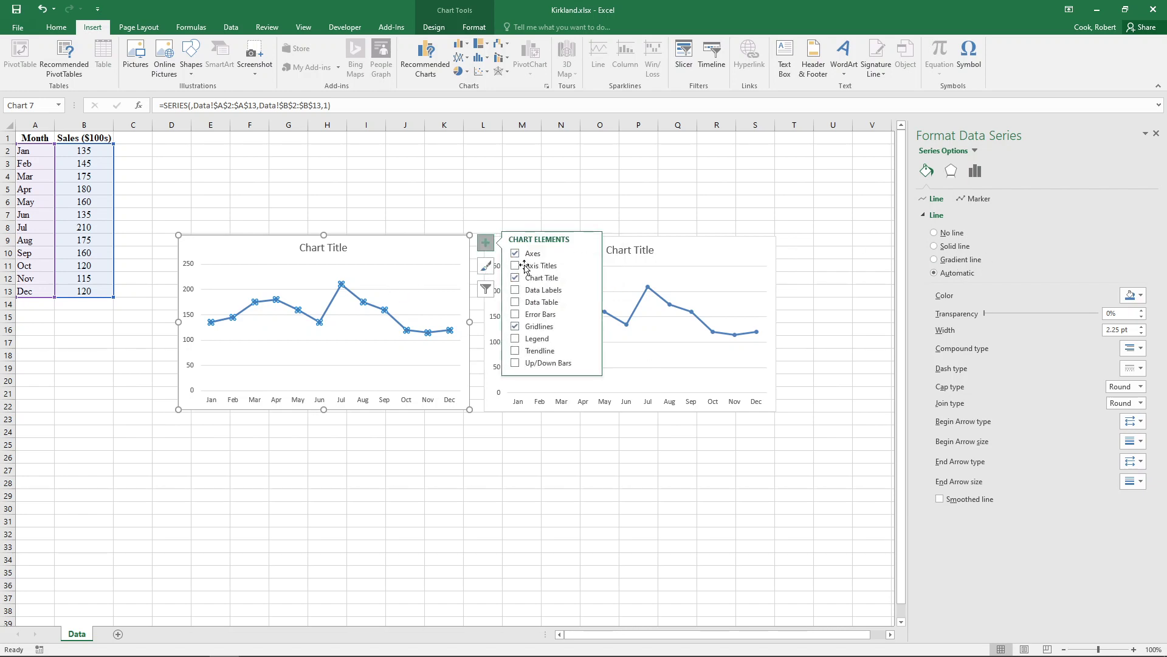
click(589, 331)
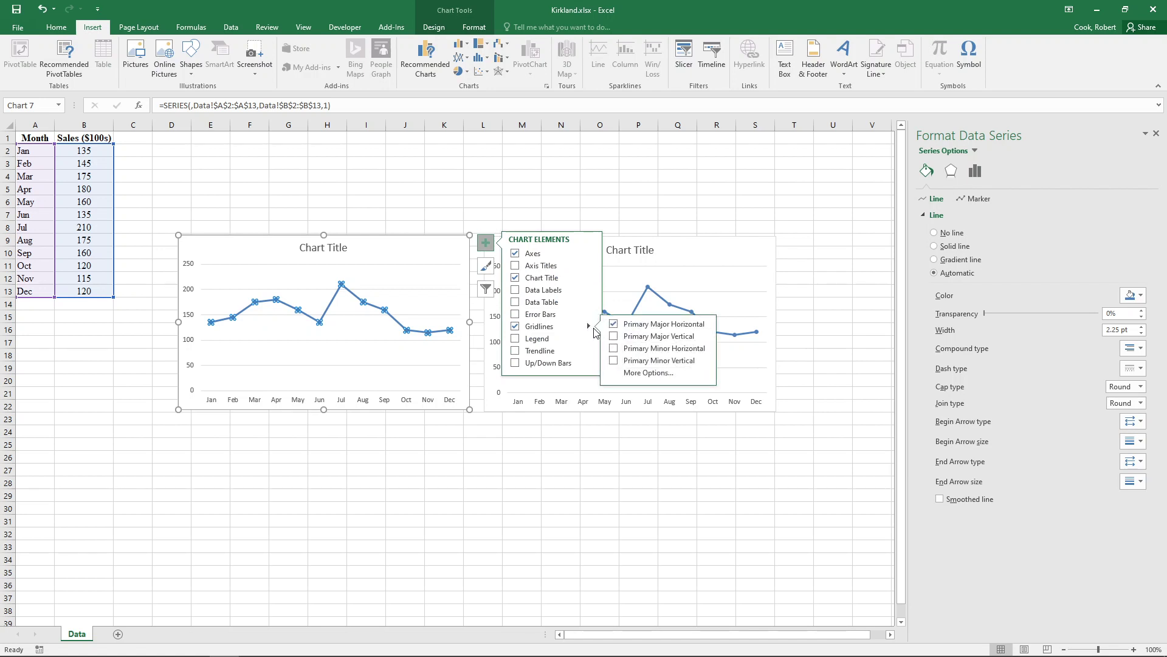
click(637, 372)
click(1003, 151)
click(1003, 151)
click(1145, 133)
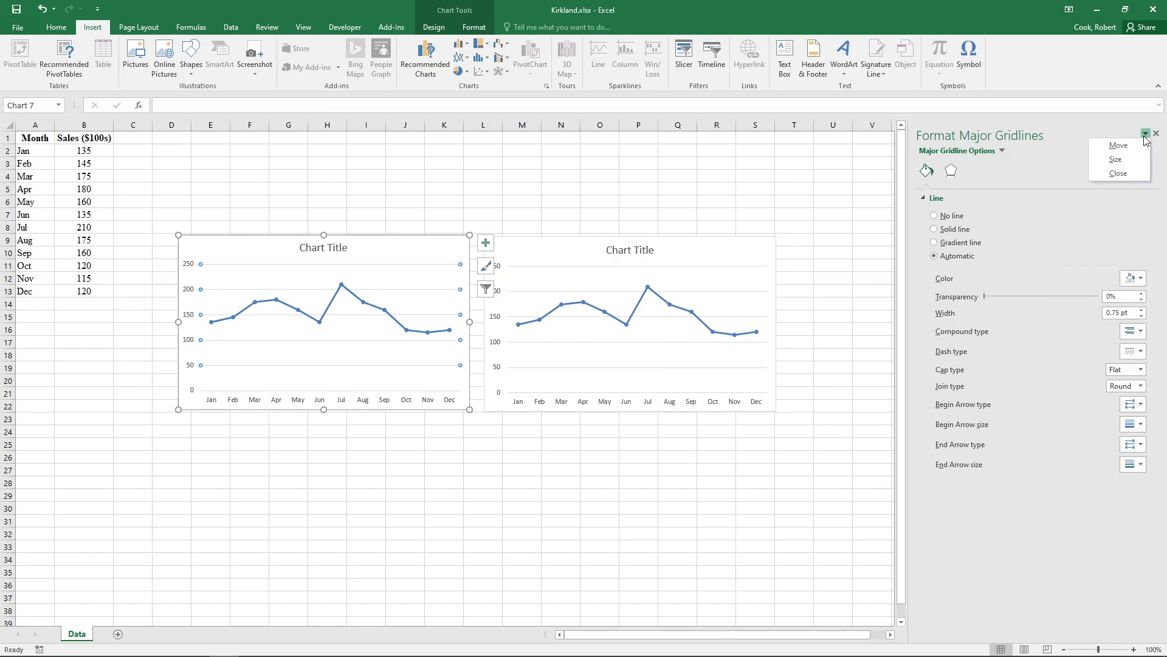
key(Escape)
click(1003, 151)
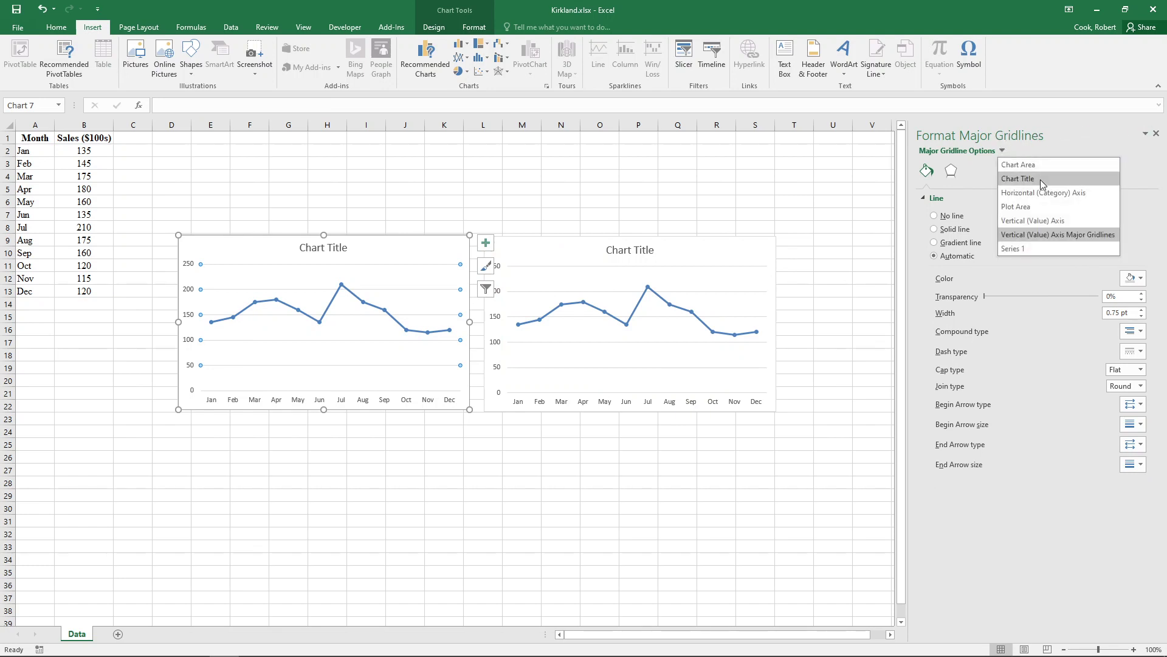
click(1041, 206)
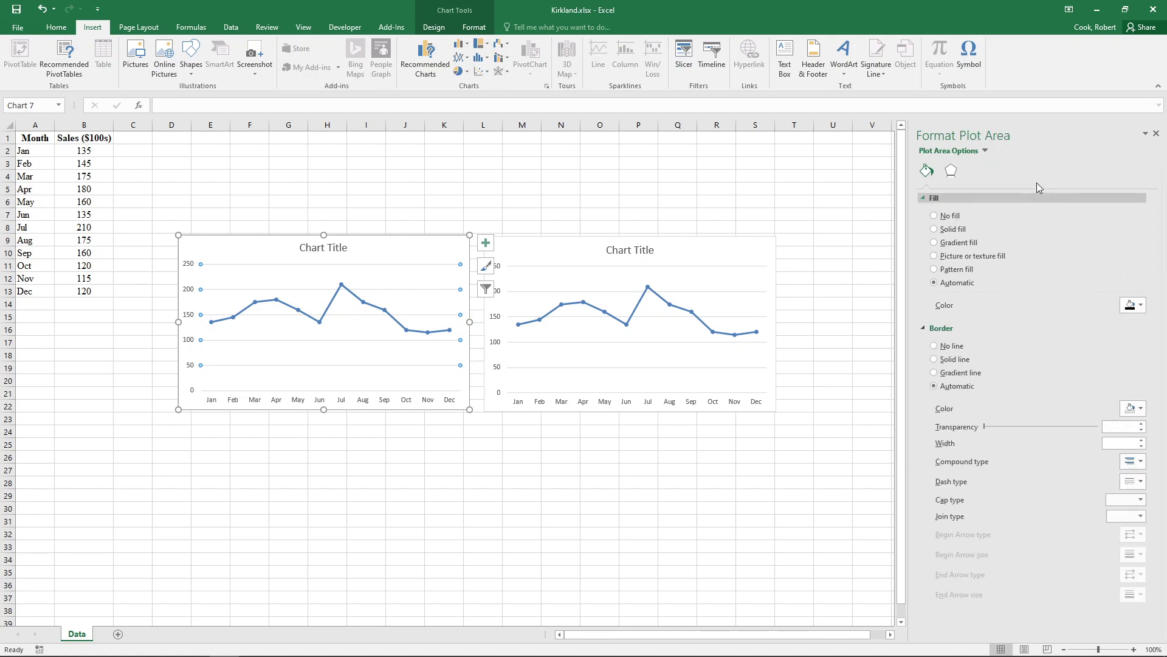
click(985, 152)
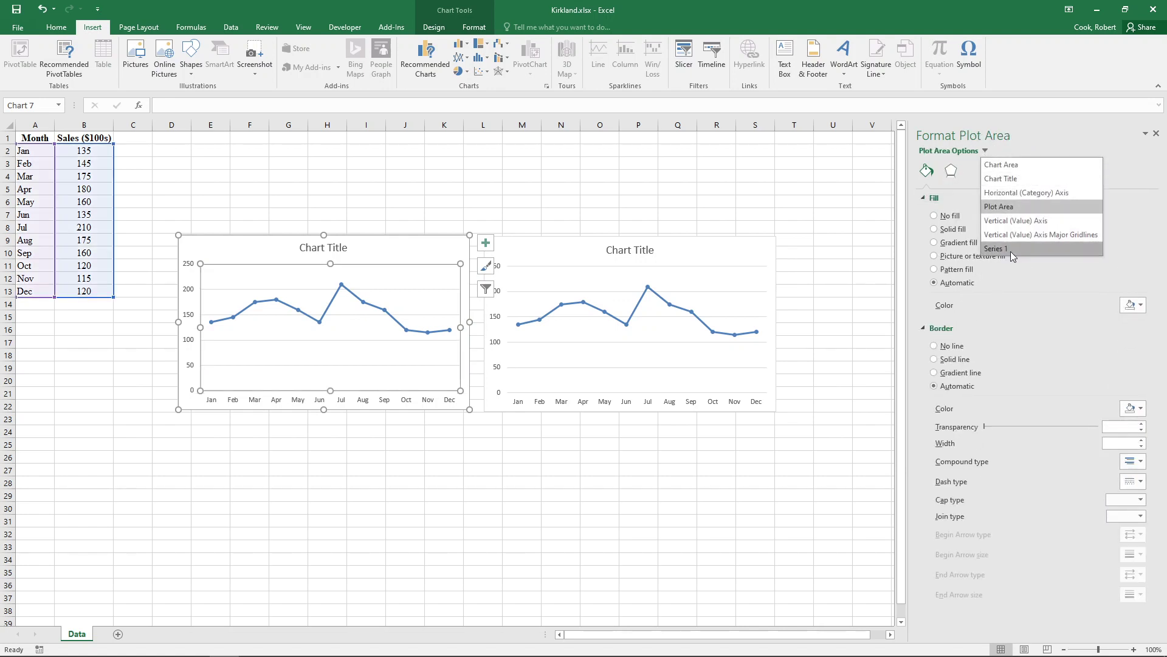
click(1010, 250)
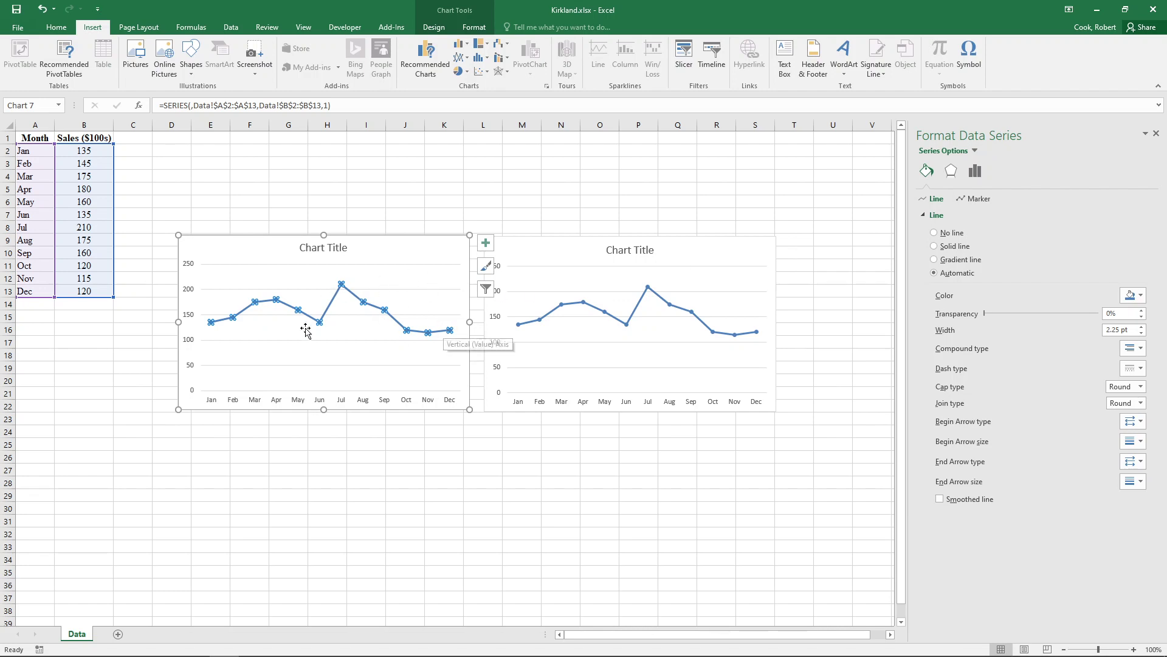
click(382, 291)
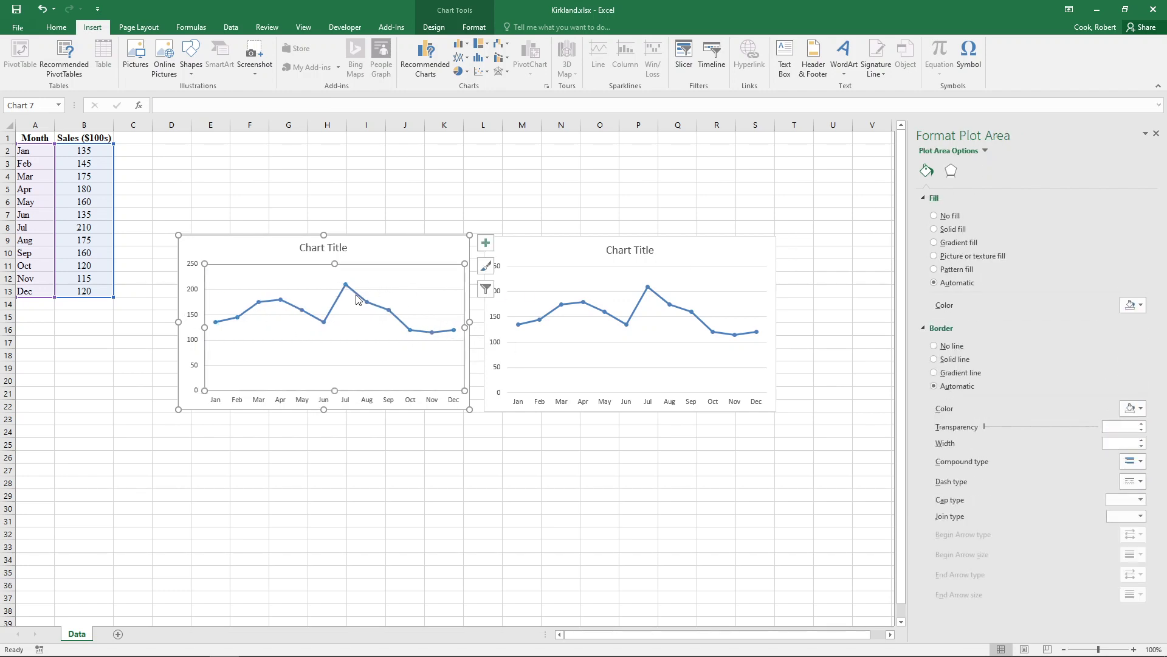
Set the left chart's sales series to No line so only markers remain, then deselect it
click(357, 295)
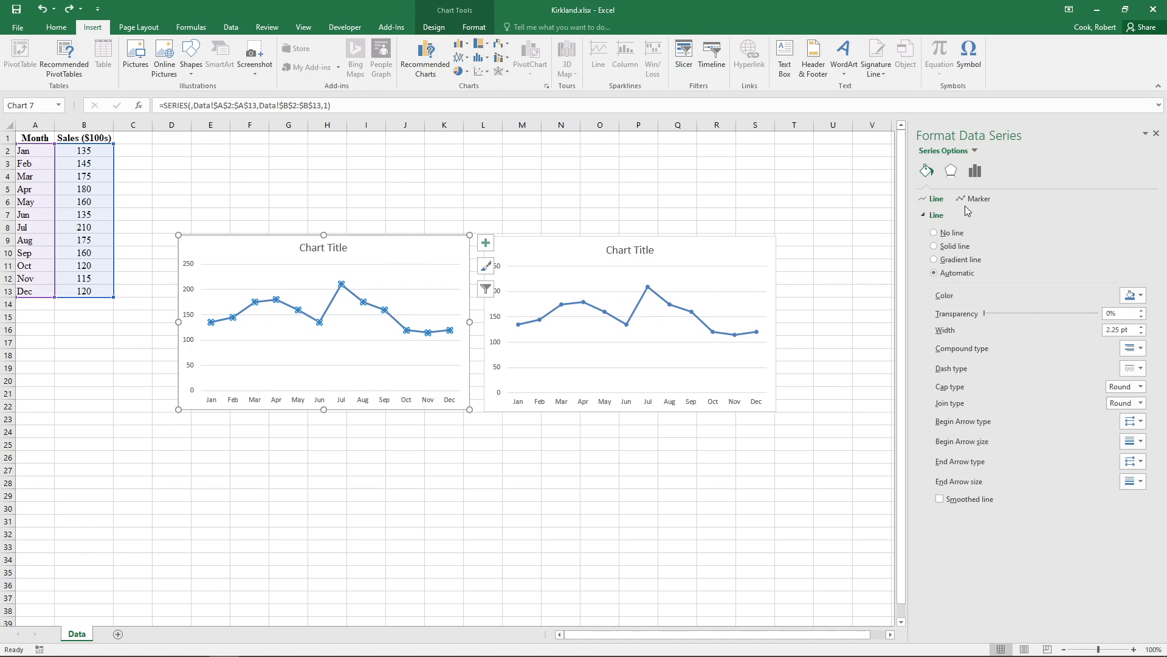
click(935, 233)
click(617, 161)
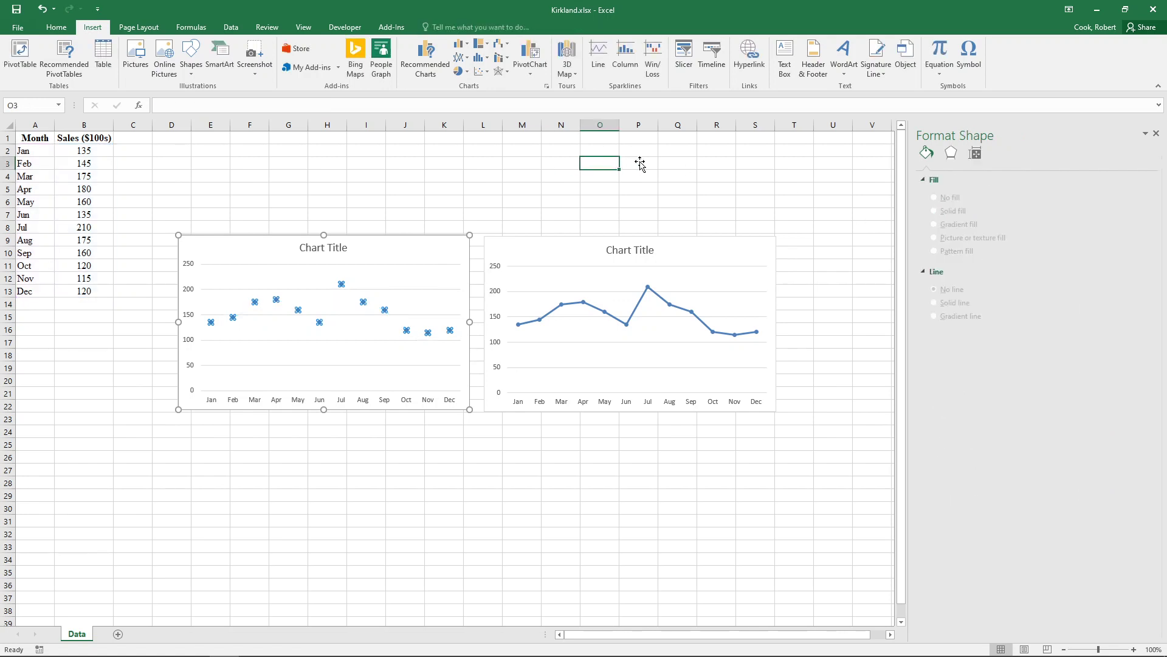